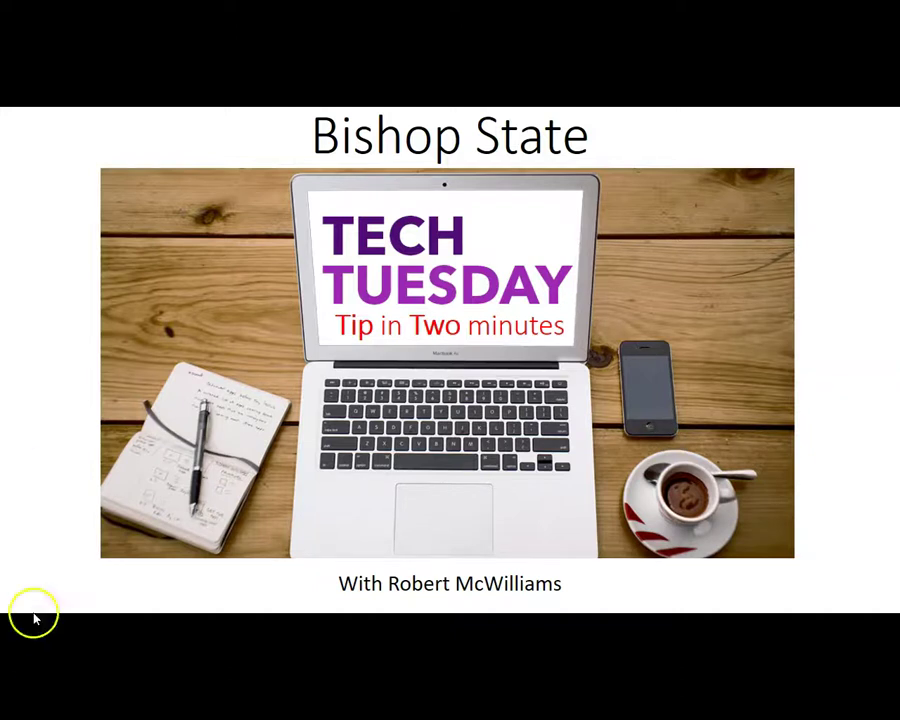
Advance the slide show past the Paint training slide to 'Run Commands for this Exercise'
{"action": "left_click", "coordinate": [255, 487]}
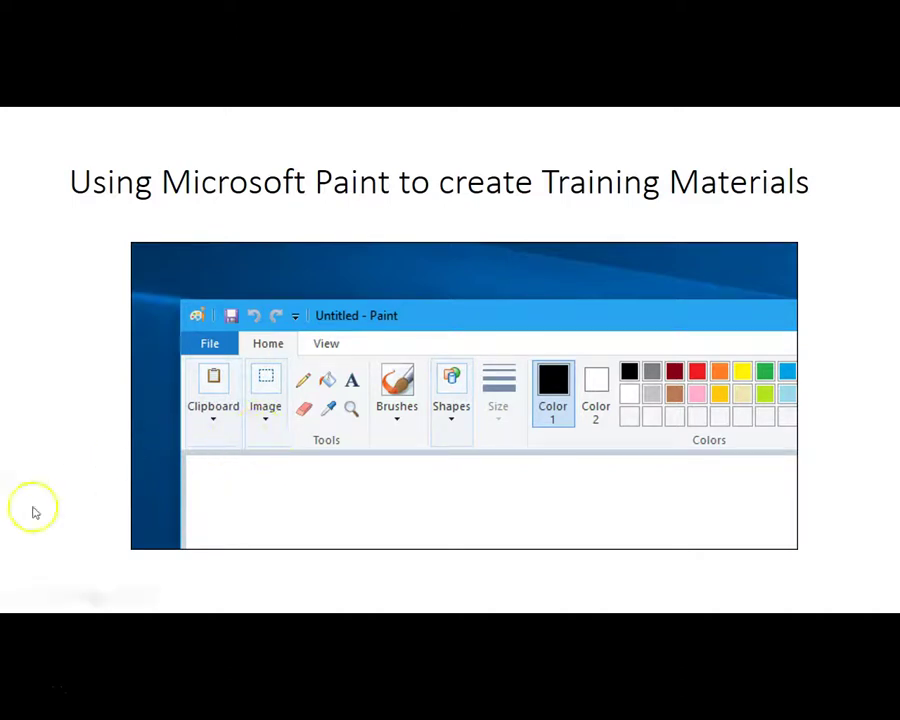
{"action": "left_click", "coordinate": [100, 488]}
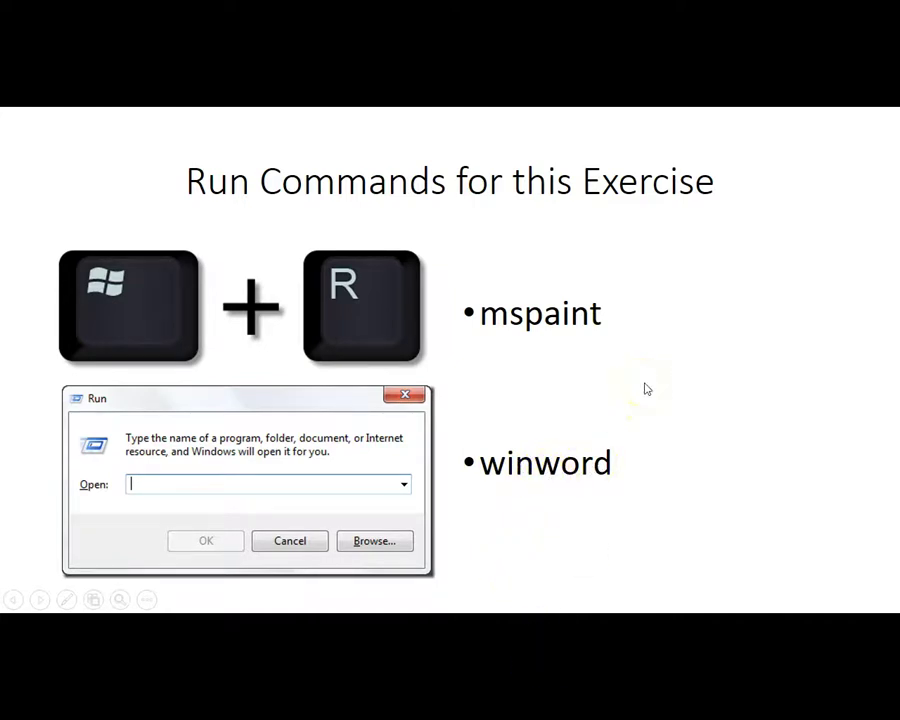
Run mspaint from the Windows Run dialog to open a blank Paint canvas
{"action": "key", "text": "super+r"}
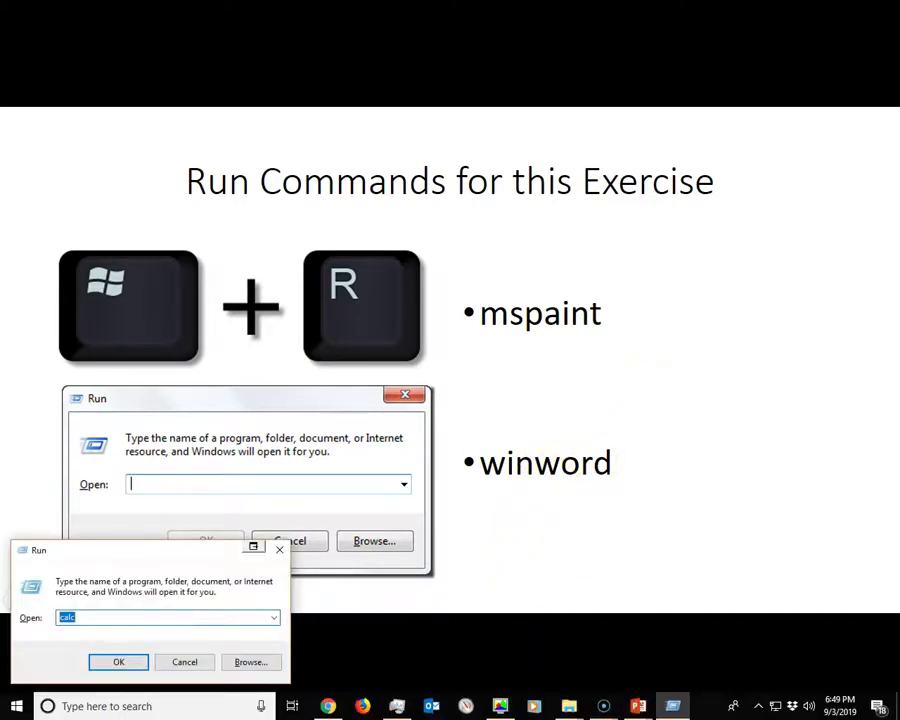
{"action": "type", "text": "mspaint"}
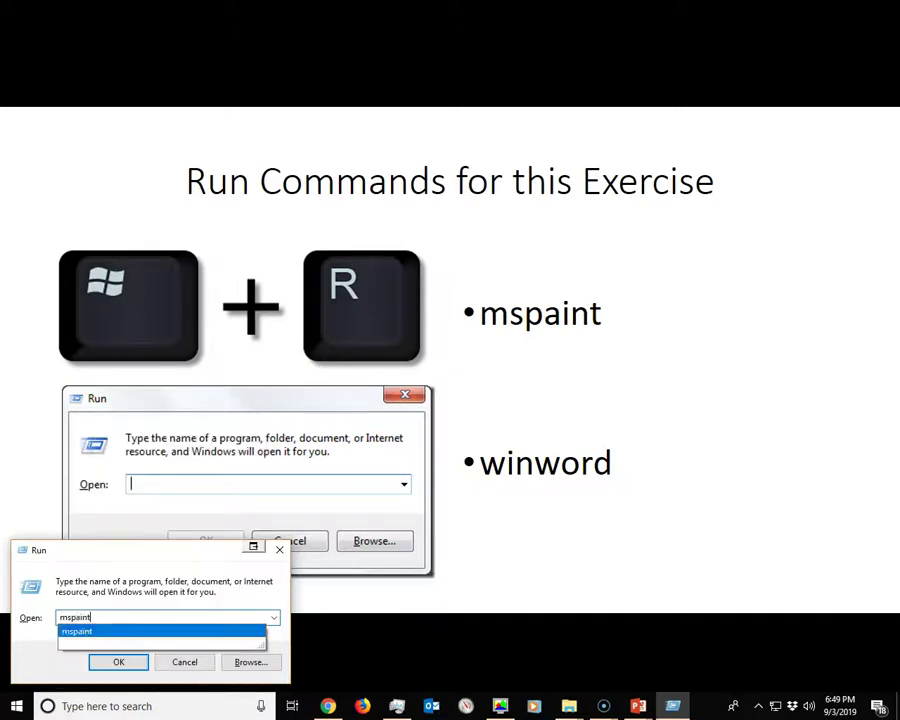
{"action": "key", "text": "Return"}
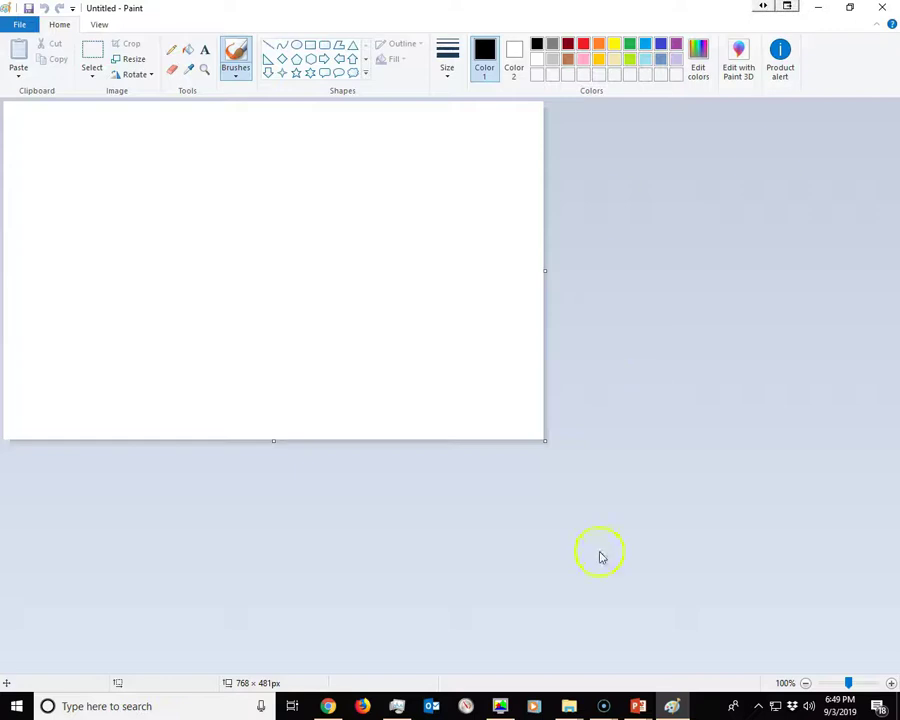
Paste the headcount terminal screenshot from Session A onto the Paint canvas
{"action": "left_click", "coordinate": [500, 706]}
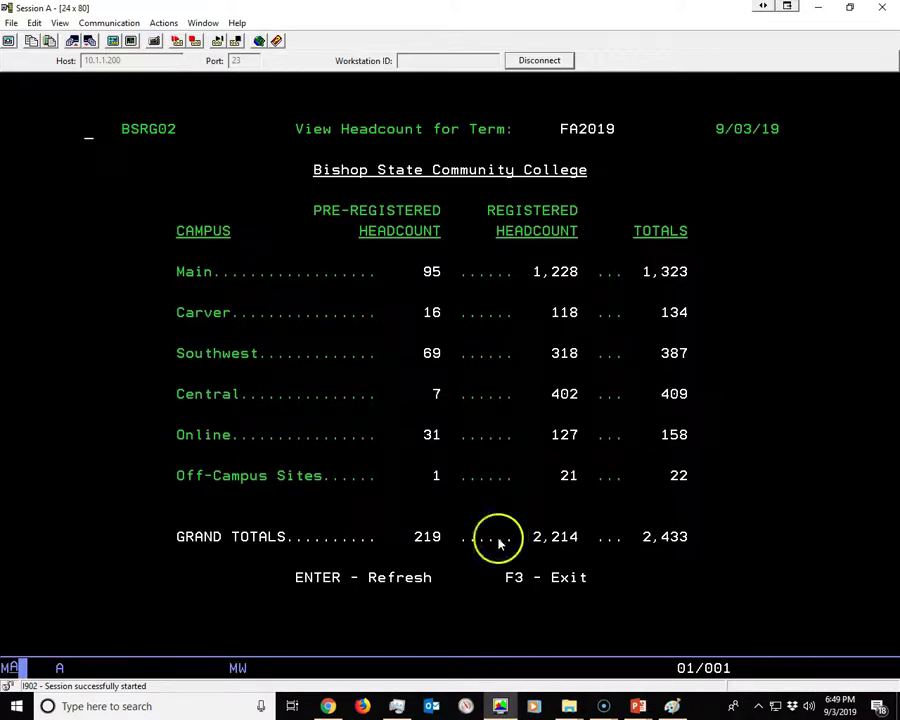
{"action": "left_click", "coordinate": [820, 7]}
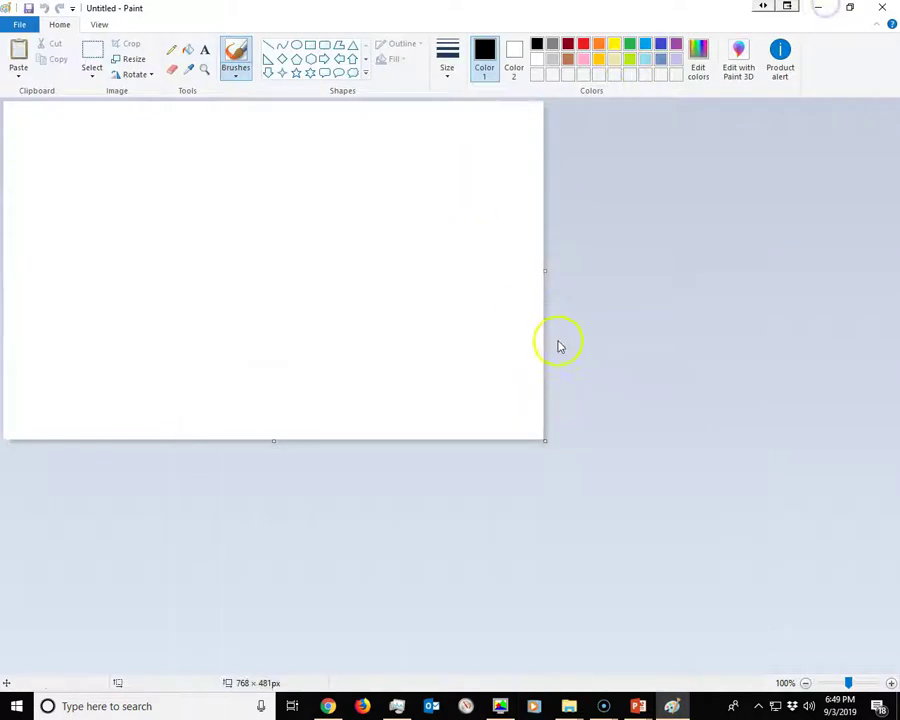
{"action": "key", "text": "ctrl+v"}
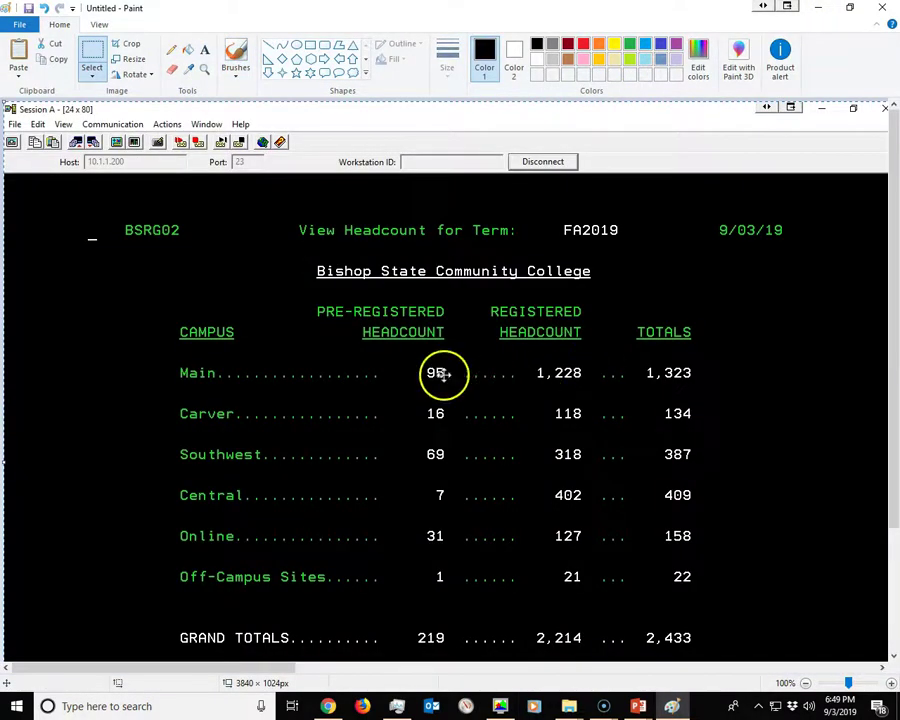
{"action": "left_click", "coordinate": [124, 44]}
Crop the pasted image down to just the terminal report area
{"action": "scroll", "coordinate": [75, 267], "scroll_direction": "down", "scroll_amount": 1}
{"action": "mouse_move", "coordinate": [16, 140]}
{"action": "left_mouse_down"}
{"action": "mouse_move", "coordinate": [380, 406]}
{"action": "mouse_move", "coordinate": [426, 418]}
{"action": "left_mouse_up"}
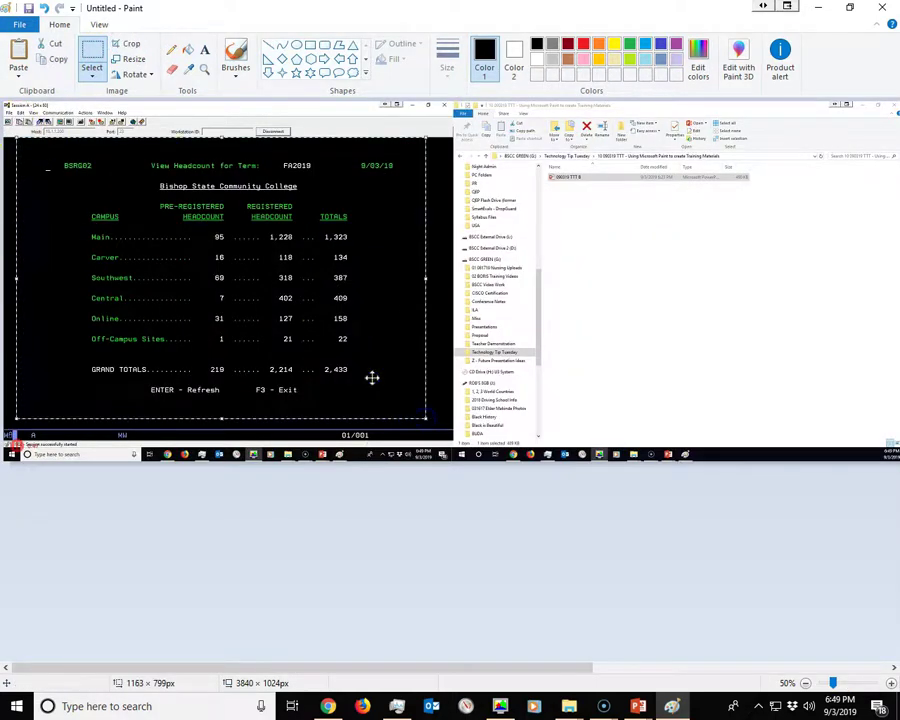
{"action": "left_click", "coordinate": [131, 44]}
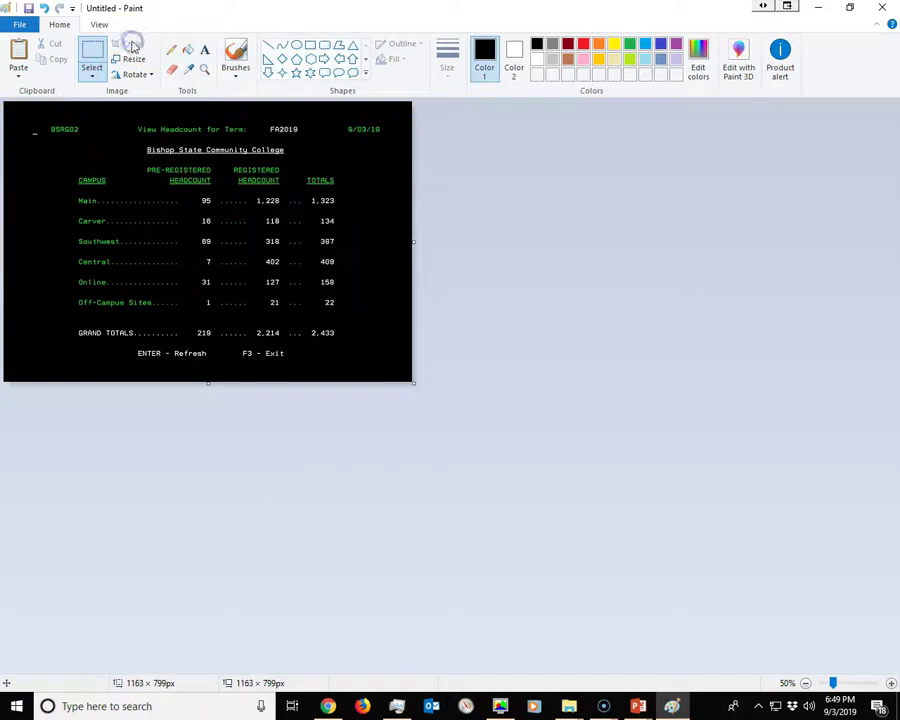
Set Paint's Color 1 to red
{"action": "scroll", "coordinate": [295, 378], "scroll_direction": "up", "scroll_amount": 1}
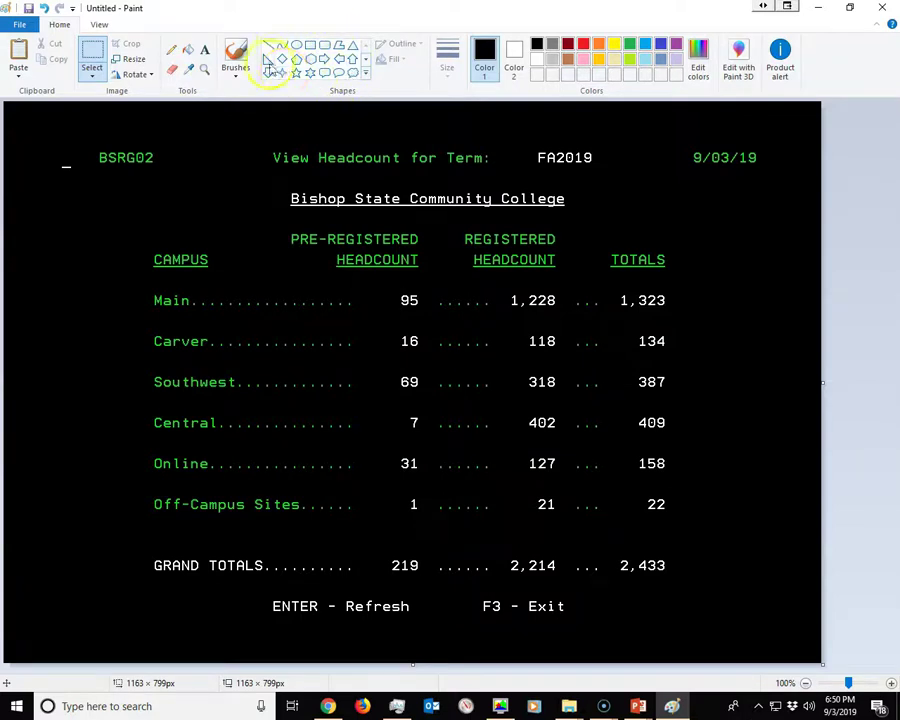
{"action": "left_click", "coordinate": [584, 45]}
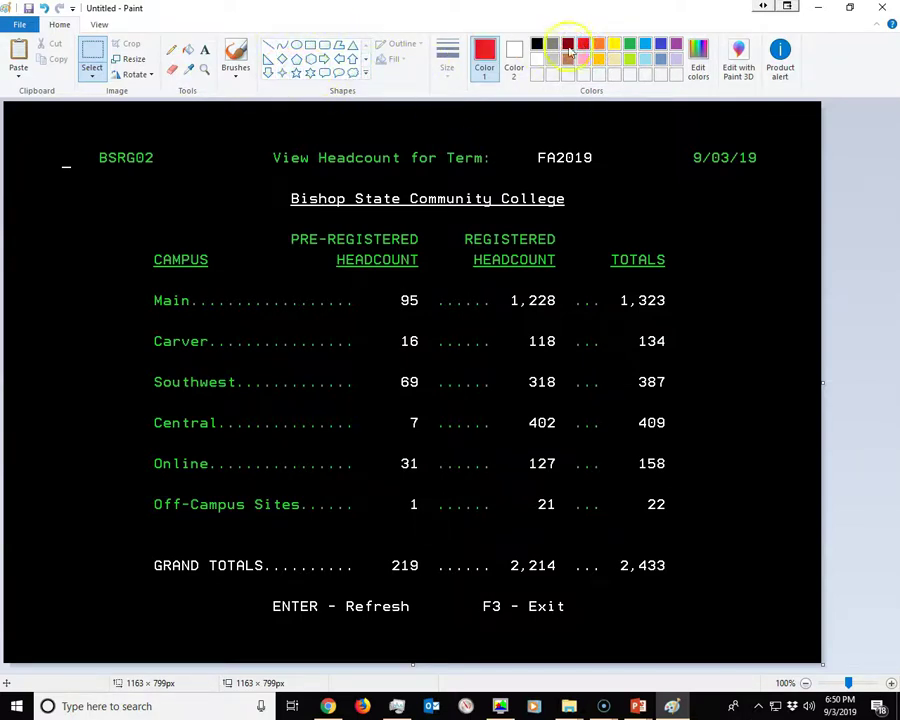
Draw a red rectangle outline around the 219 on the GRAND TOTALS row
{"action": "left_click", "coordinate": [310, 44]}
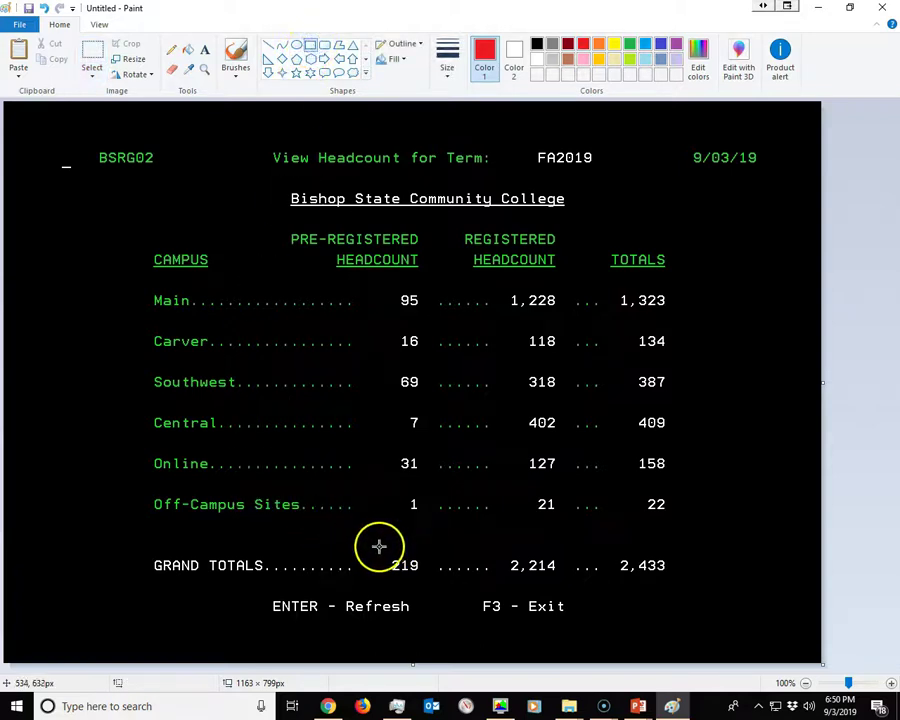
{"action": "left_click_drag", "start_coordinate": [379, 544], "coordinate": [432, 587]}
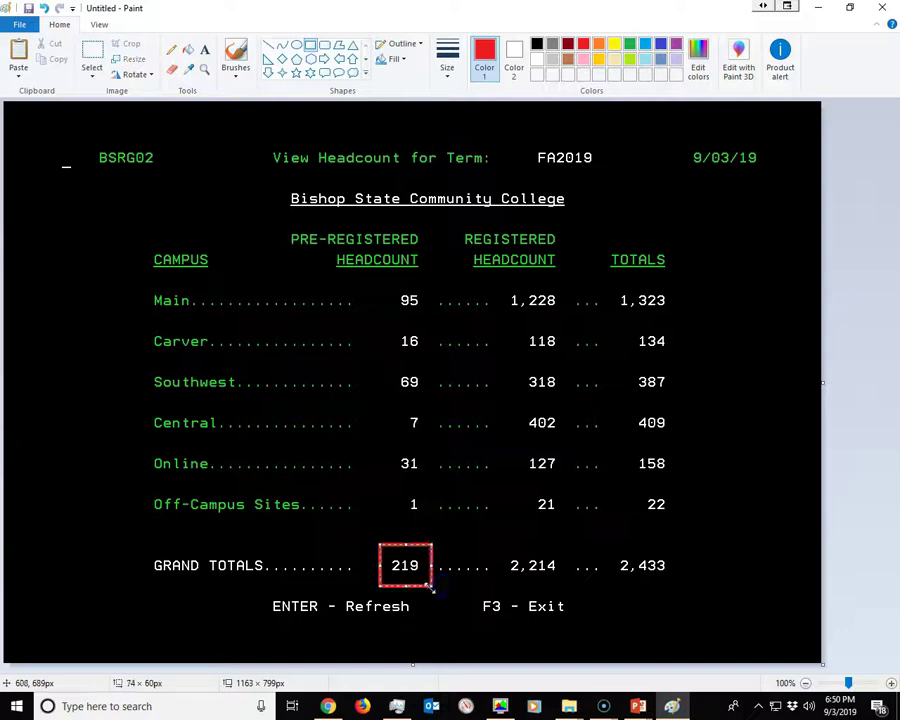
{"action": "left_click", "coordinate": [793, 396]}
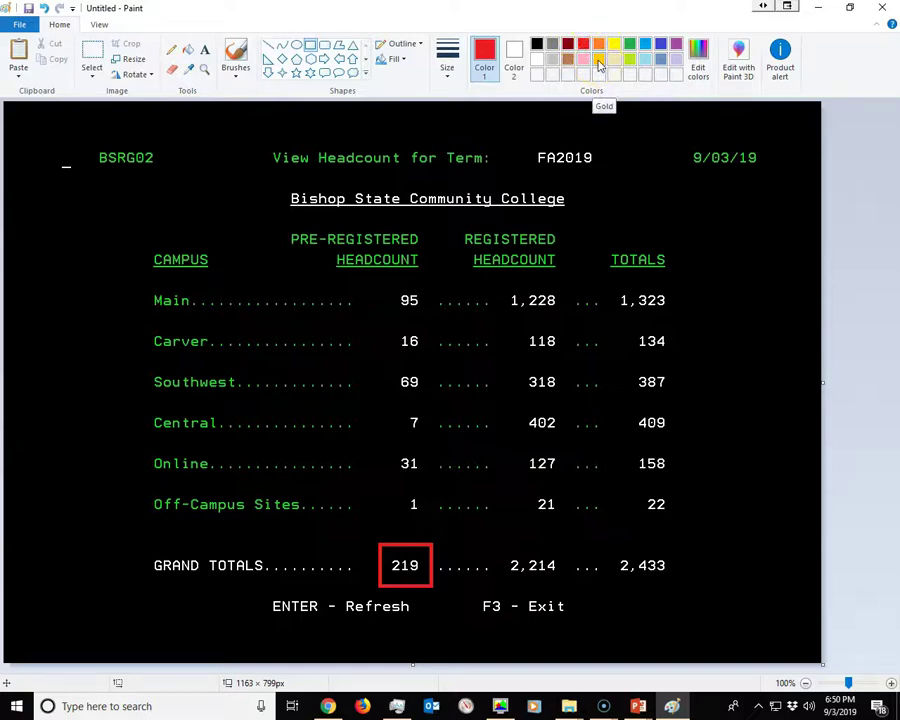
Draw a gold arrow from the GRAND TOTALS label pointing at the boxed 219
{"action": "left_click", "coordinate": [598, 62]}
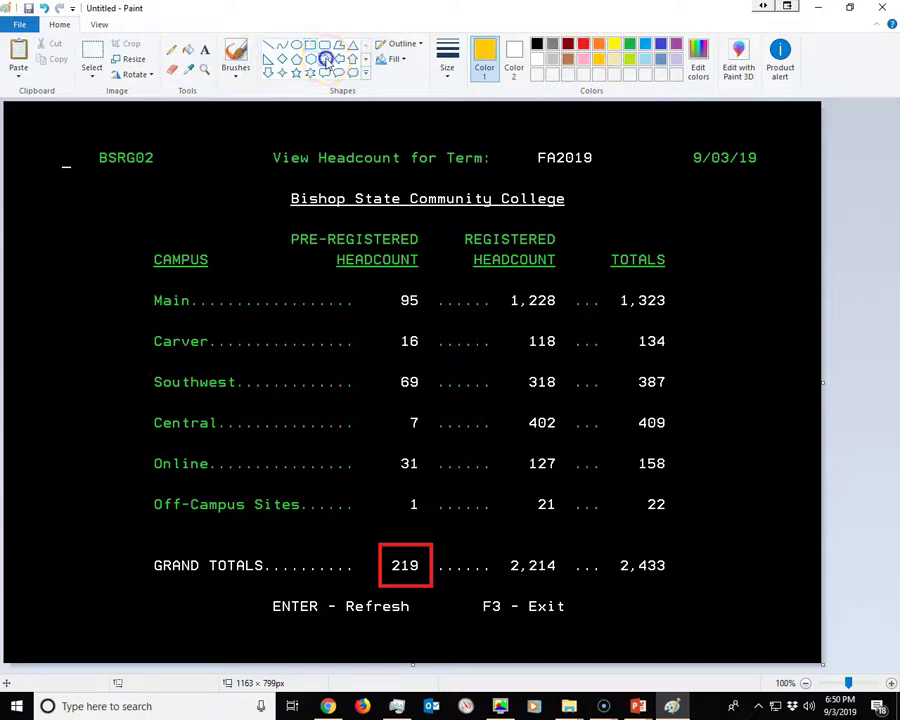
{"action": "left_click_drag", "start_coordinate": [273, 565], "coordinate": [303, 567]}
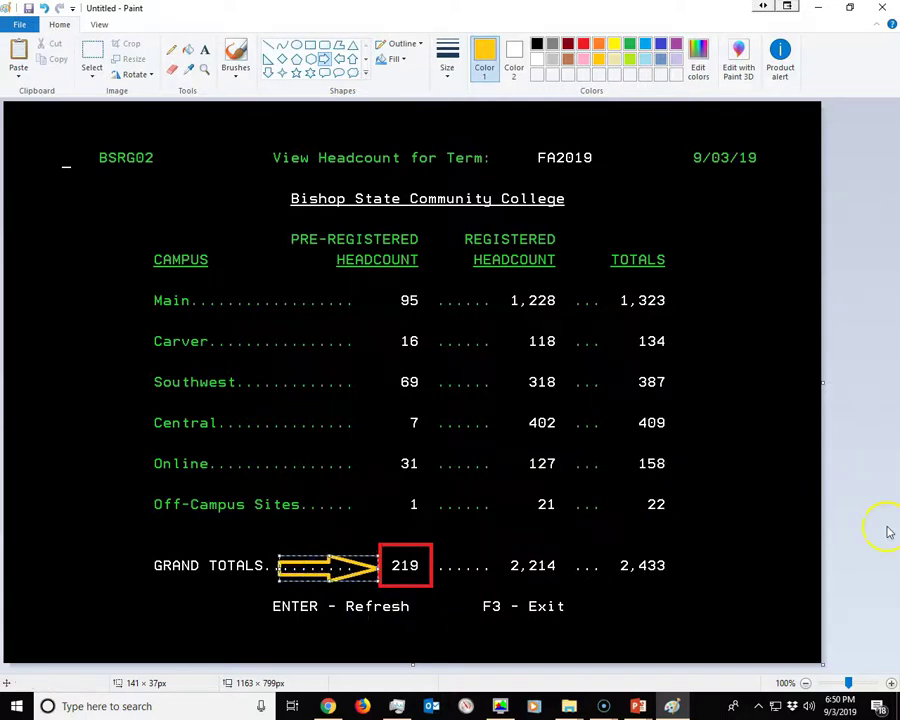
{"action": "left_click", "coordinate": [853, 501]}
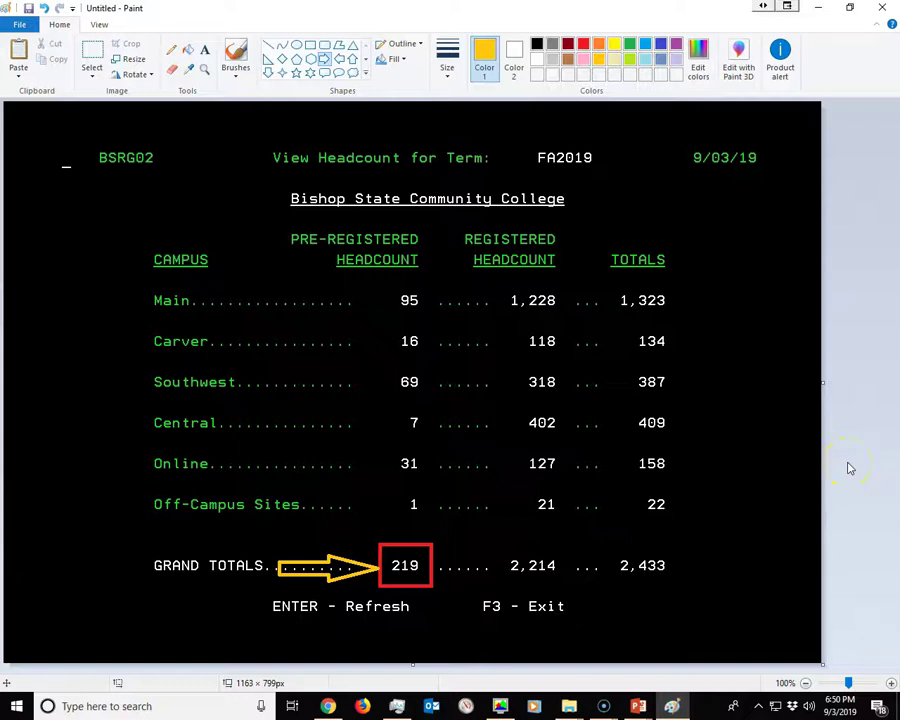
Select the whole annotated image, then start Word via winword with a blank document
{"action": "key", "text": "ctrl+a"}
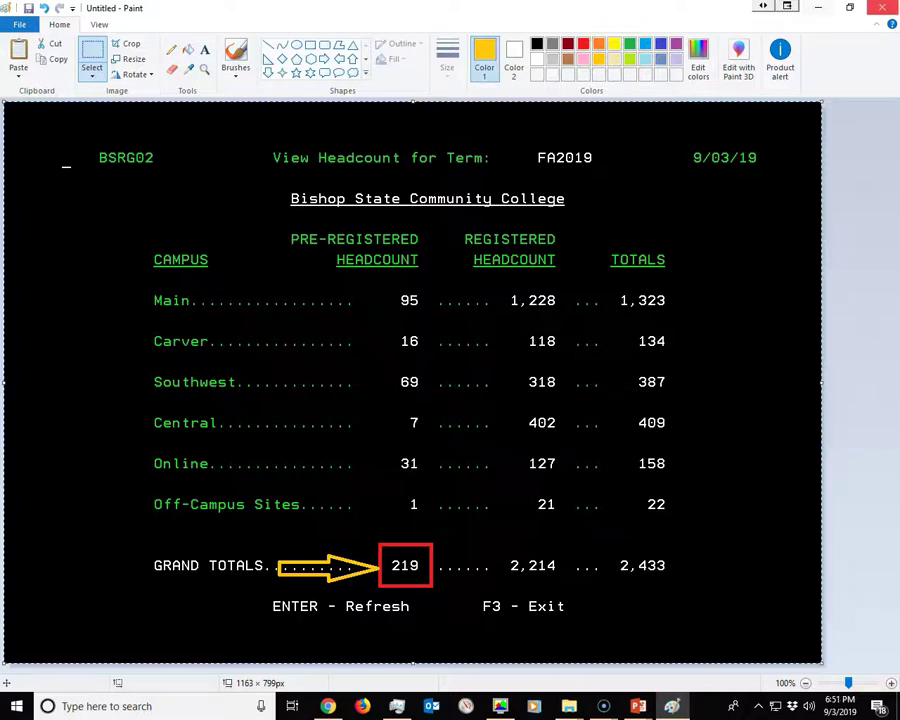
{"action": "key", "text": "super+r"}
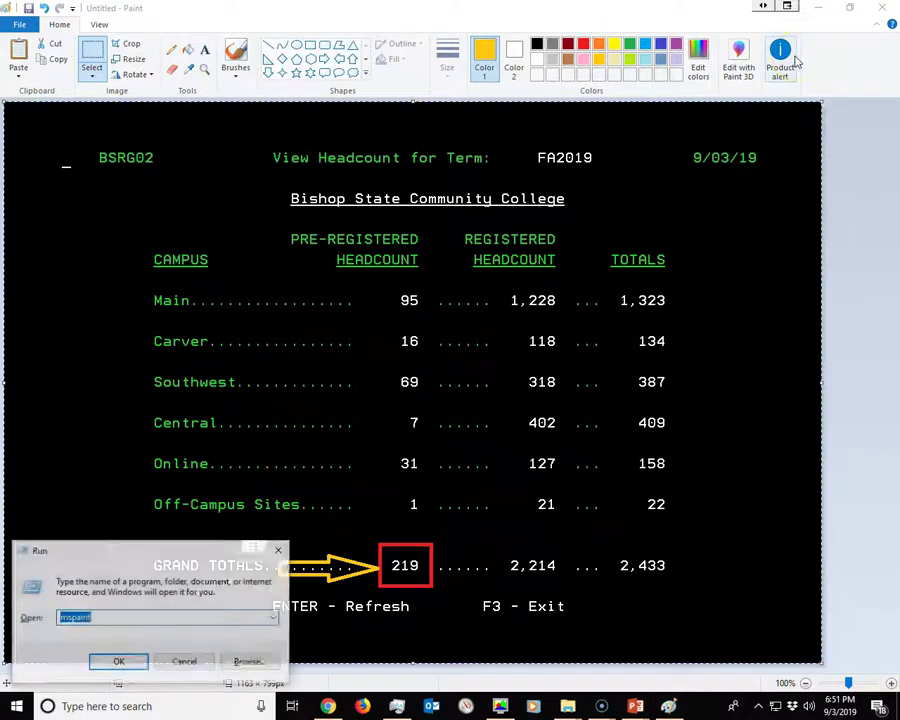
{"action": "key", "text": "Return"}
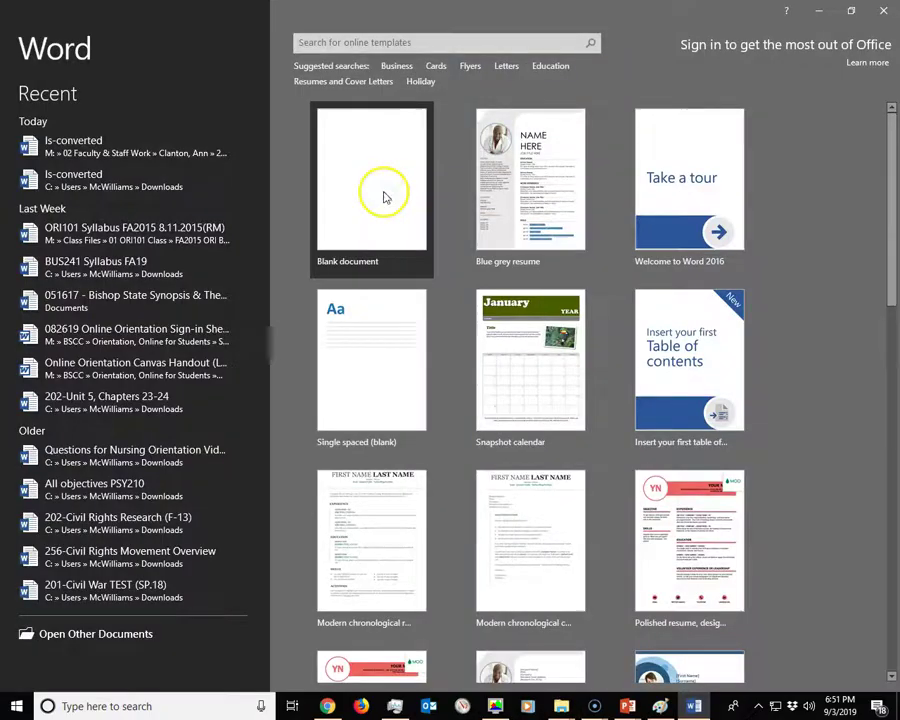
{"action": "left_click", "coordinate": [384, 194]}
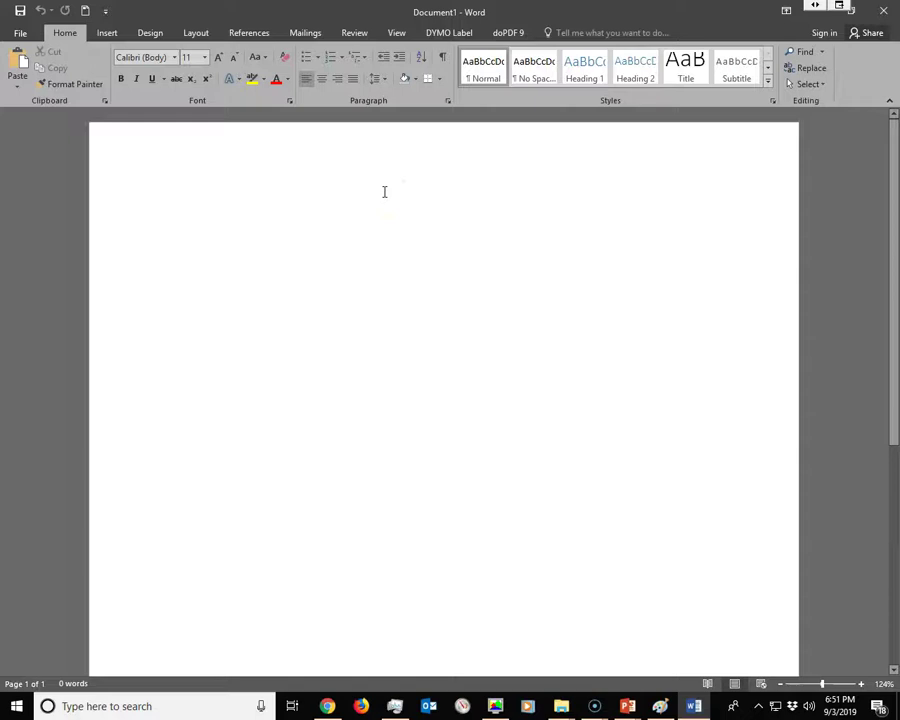
Paste the annotated screenshot and type 'Use this diagram....' on the line below it
{"action": "key", "text": "ctrl+v"}
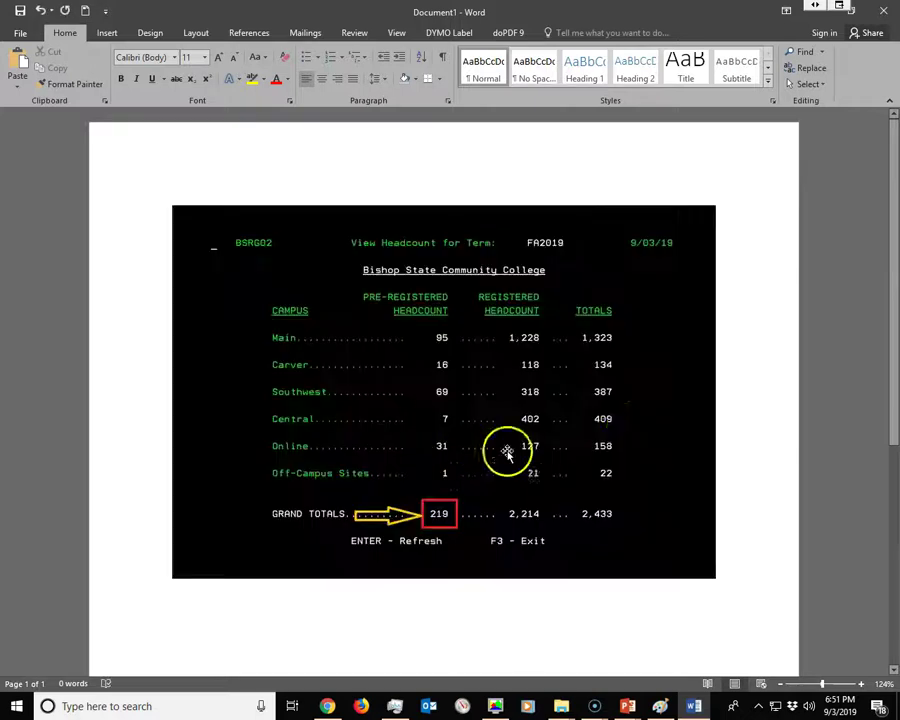
{"action": "left_click", "coordinate": [756, 596]}
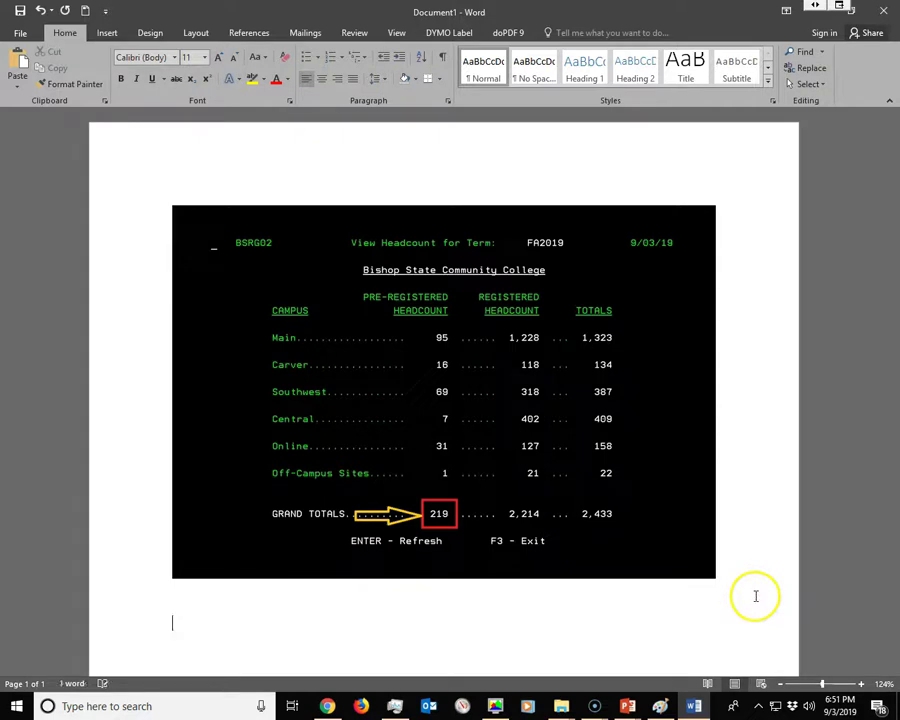
{"action": "type", "text": "Use this diagram........"}
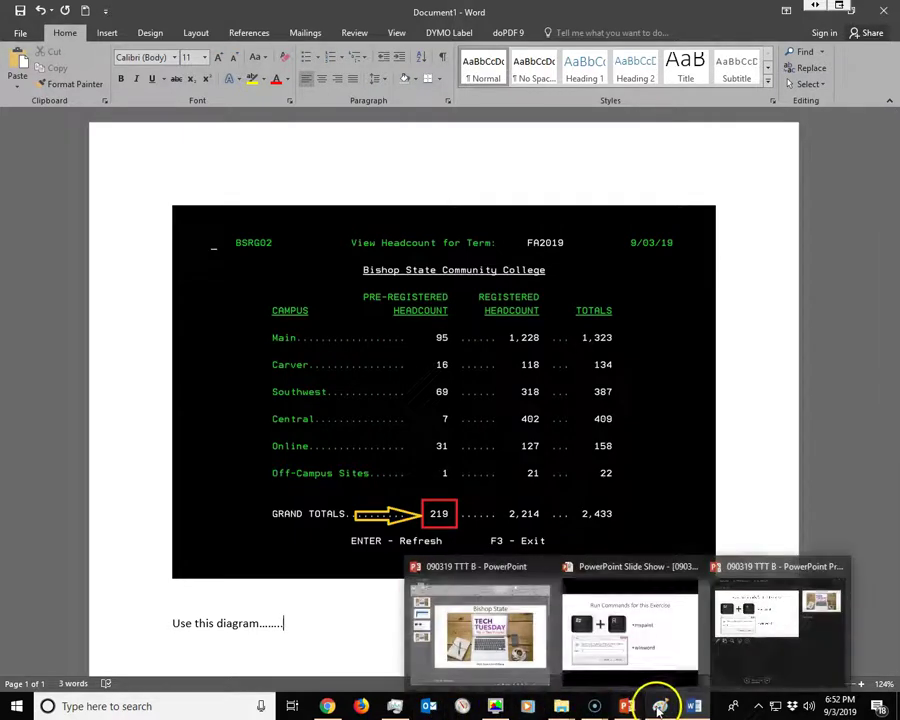
Bring the PowerPoint slide show back full screen and advance to the Bishop State Tech Tuesday slide
{"action": "mouse_move", "coordinate": [659, 708]}
{"action": "mouse_move", "coordinate": [626, 706]}
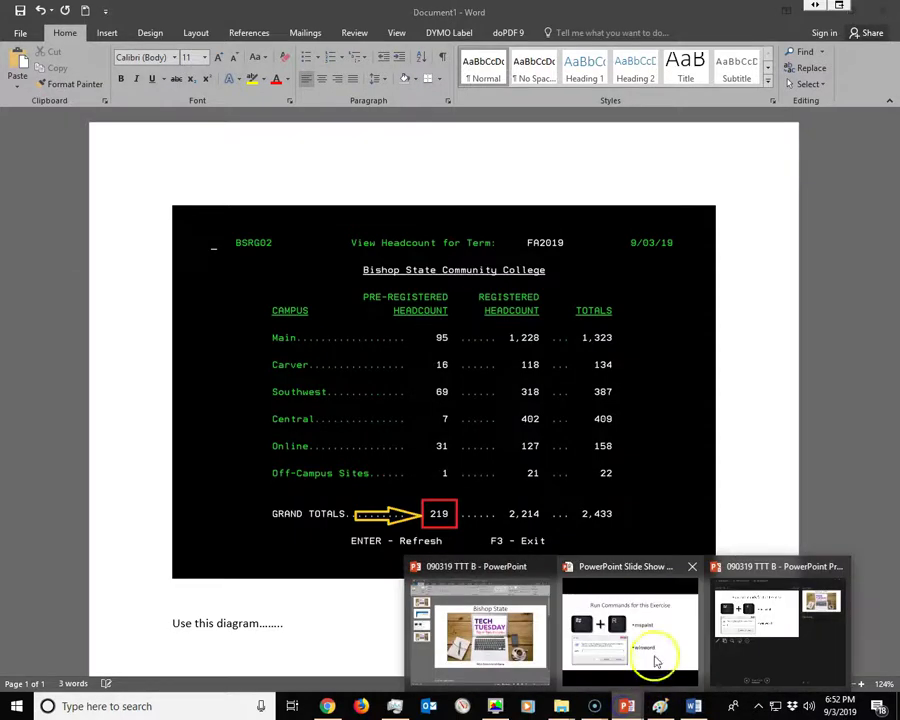
{"action": "left_click", "coordinate": [510, 640]}
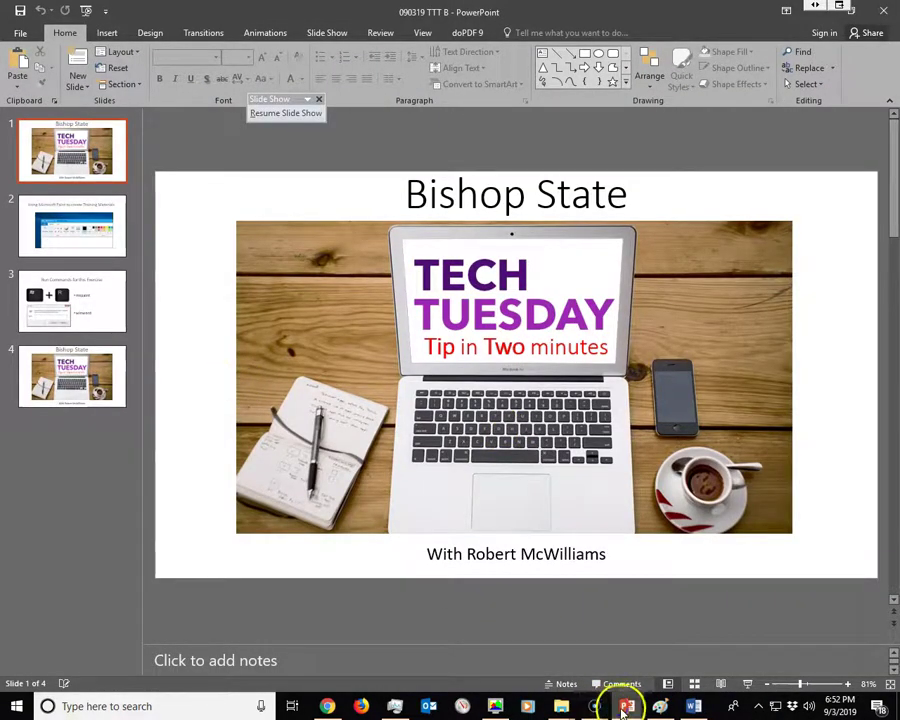
{"action": "mouse_move", "coordinate": [626, 705]}
{"action": "left_click", "coordinate": [660, 640]}
{"action": "left_click", "coordinate": [530, 445]}
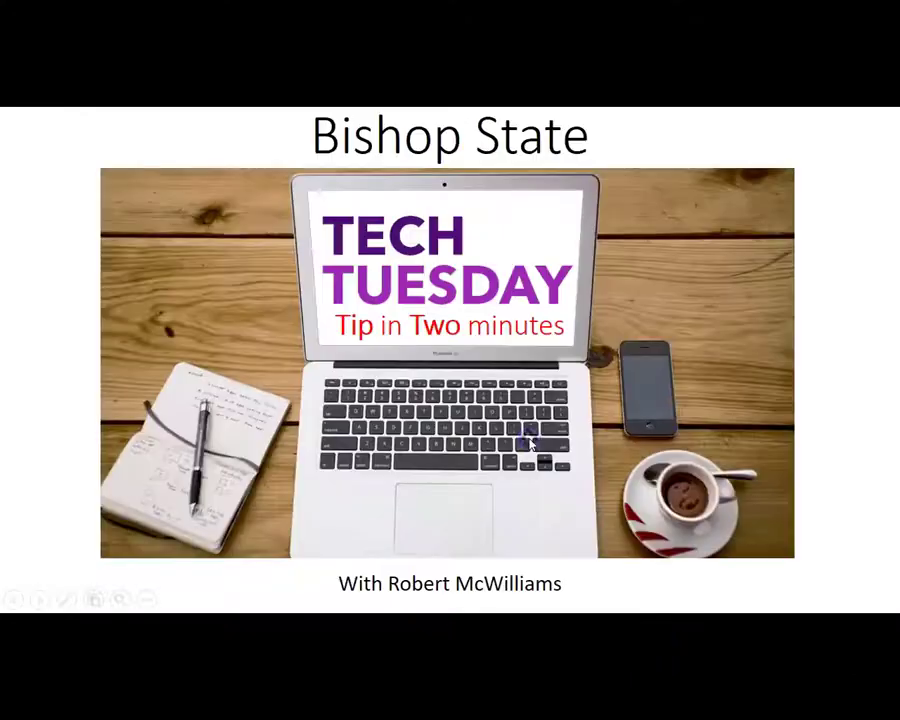